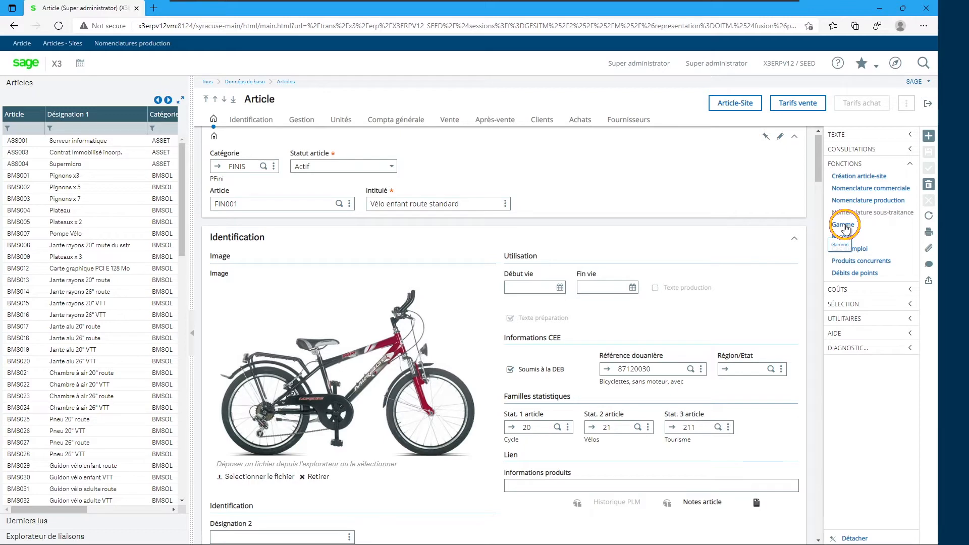
- Open the routings of article FIN001 from the article's functions, then close the routing and article screens
click(845, 225)
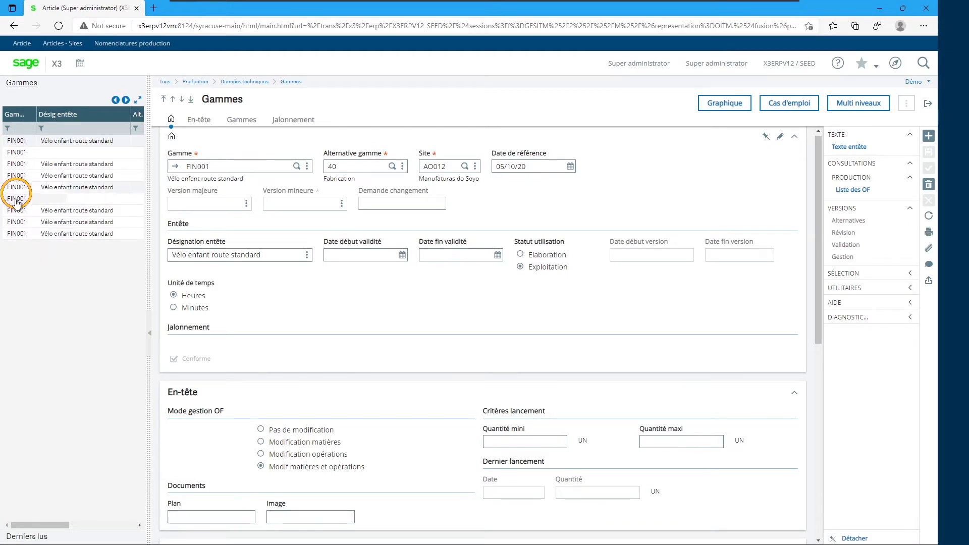
drag(148, 174, 272, 177)
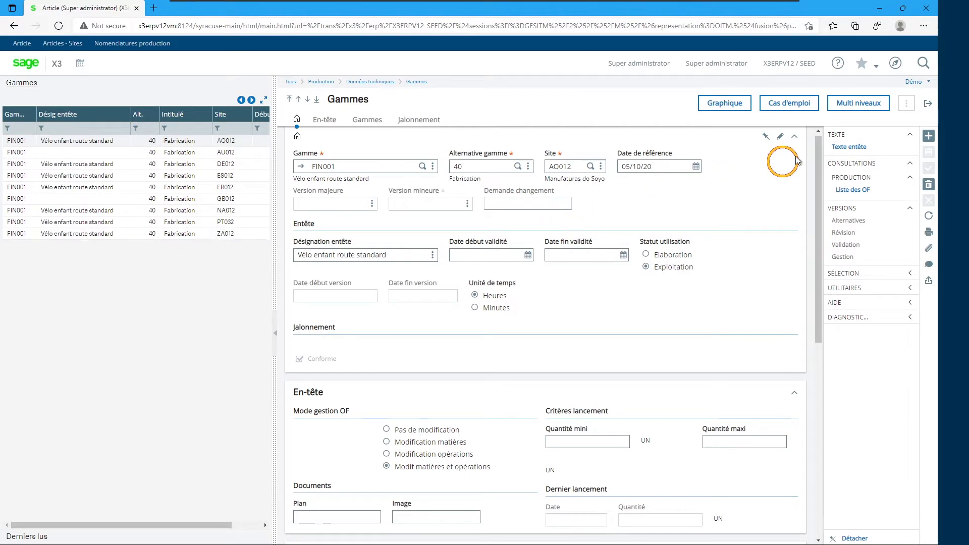
click(928, 103)
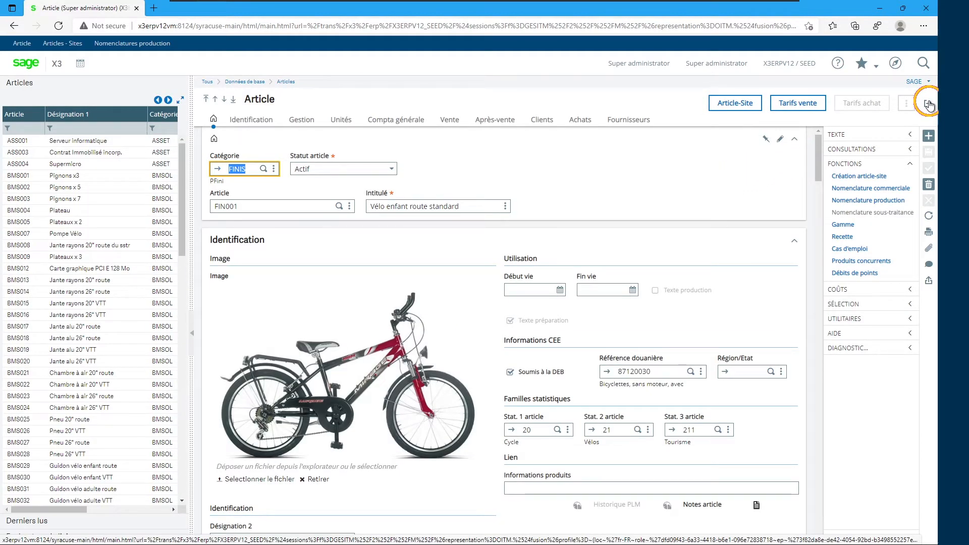
click(929, 104)
- Open the routing management function under Production, Données techniques, Gammes from the navigation menu
click(895, 65)
click(805, 99)
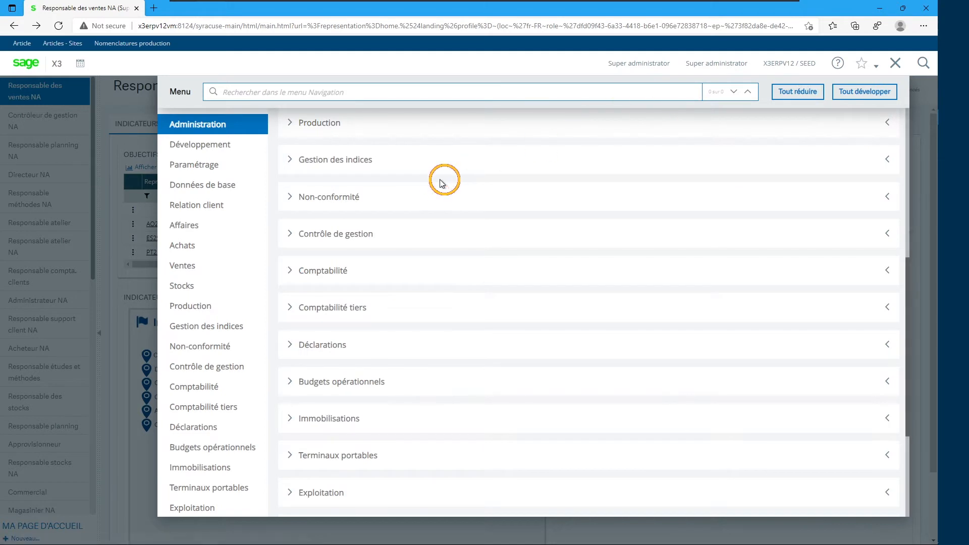
scroll(379, 158, up, 4)
scroll(381, 166, down, 2)
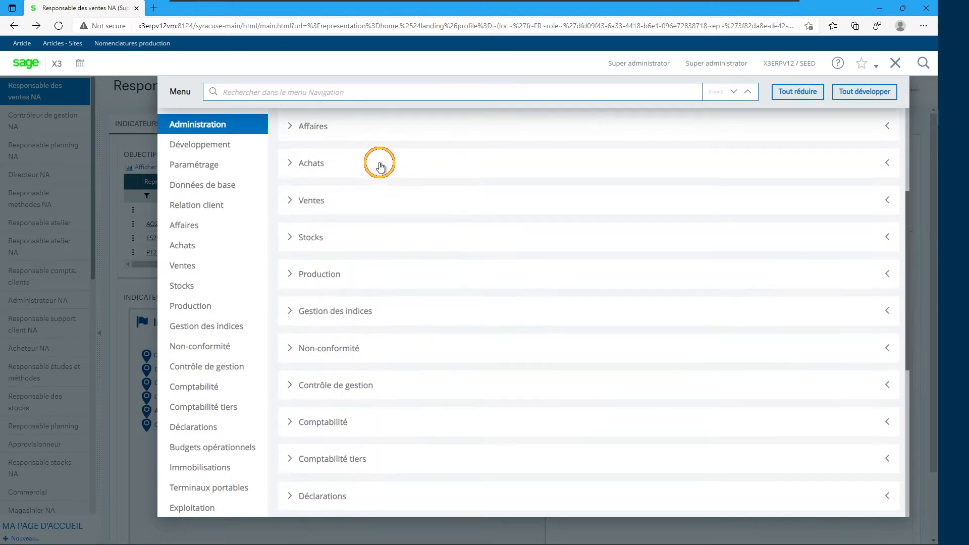
scroll(381, 167, down, 1)
click(310, 228)
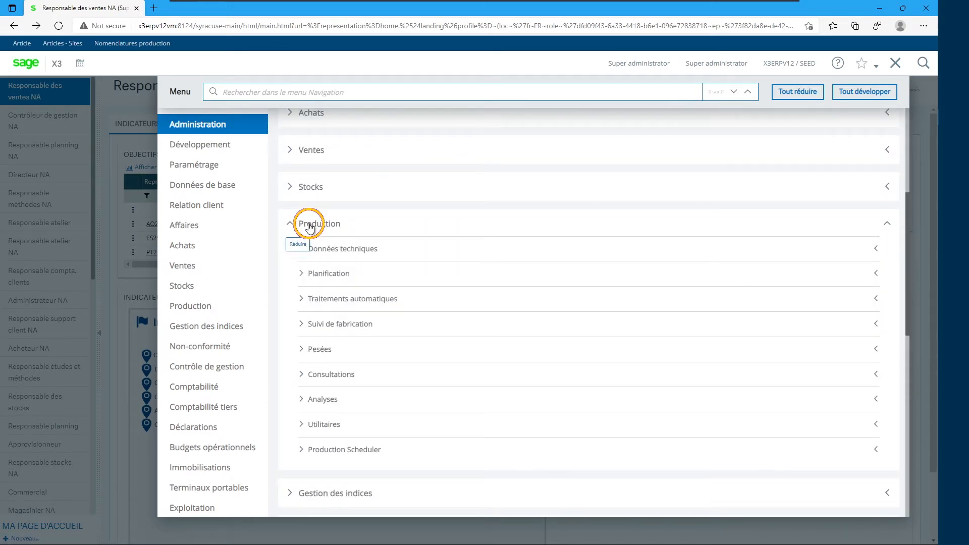
click(362, 253)
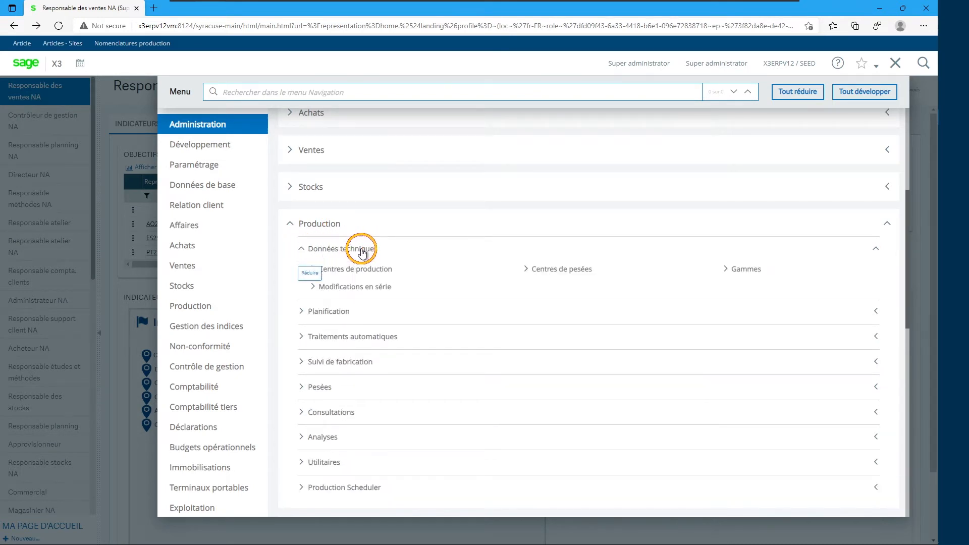
click(739, 272)
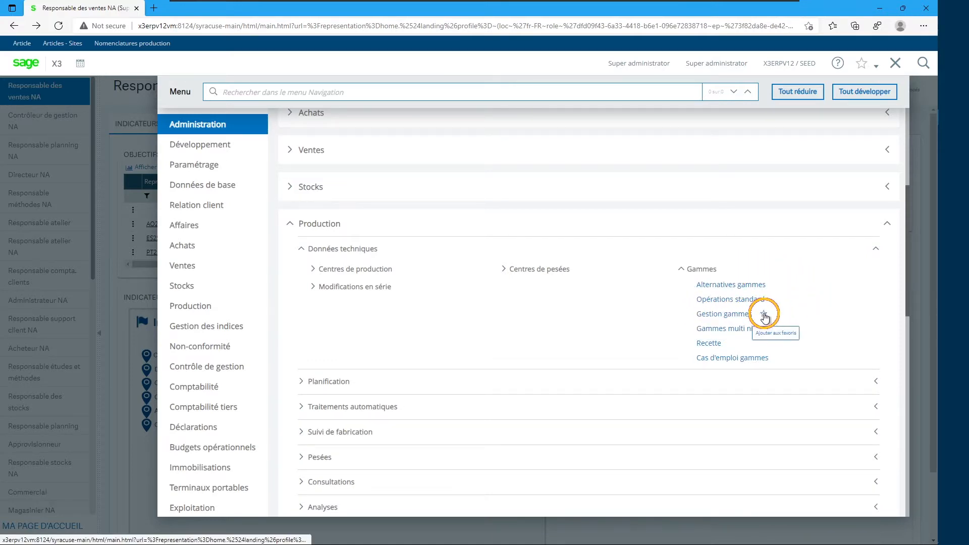
click(765, 317)
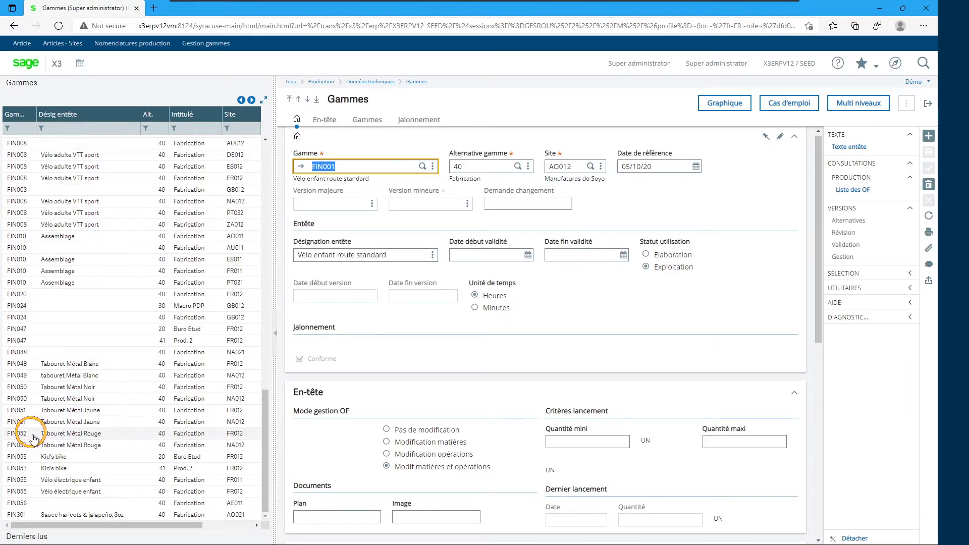
- Browse the list of existing routings by product and site
scroll(75, 354, up, 10)
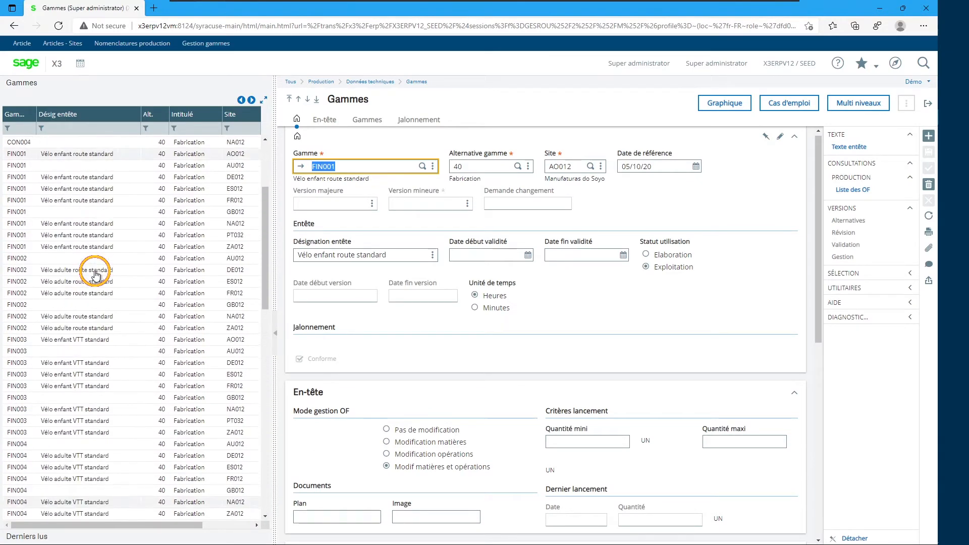
scroll(96, 275, down, 10)
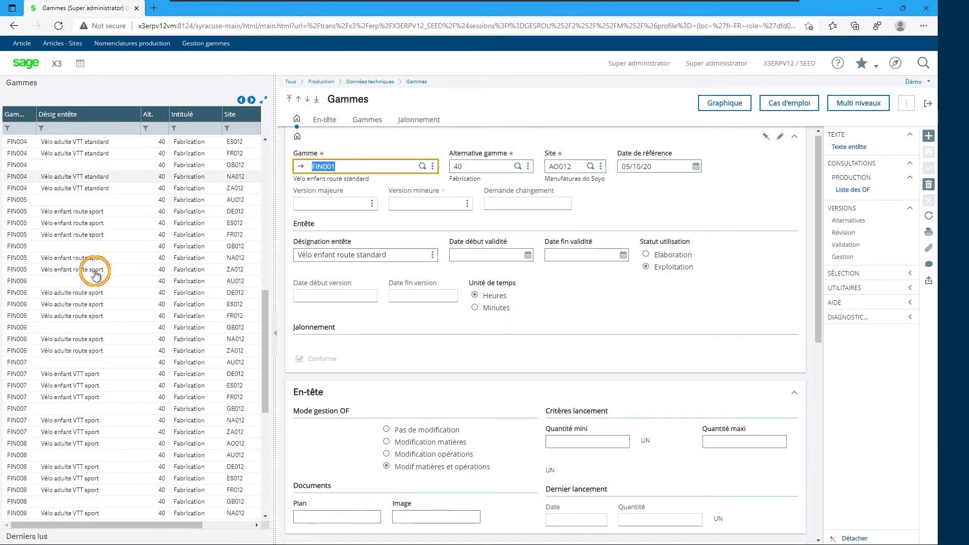
scroll(96, 275, up, 3)
scroll(96, 275, down, 3)
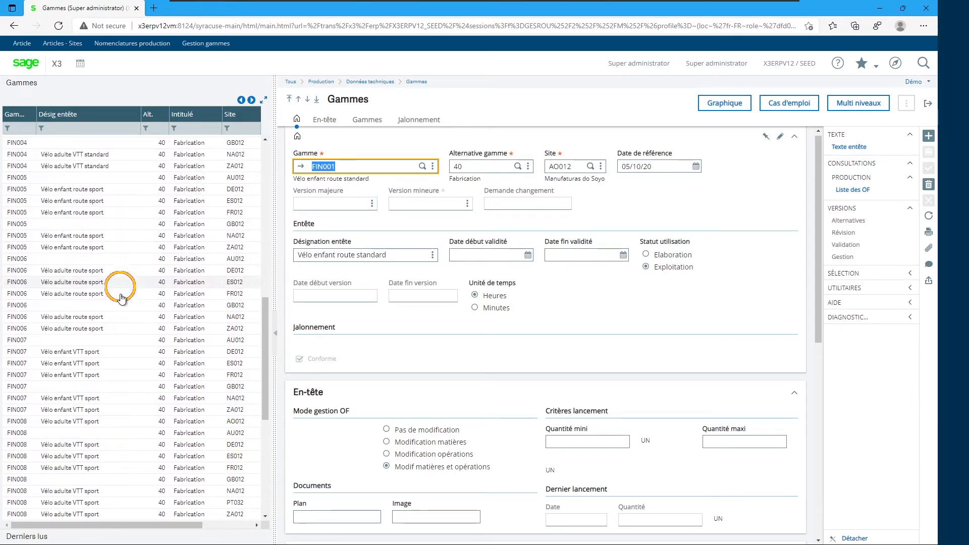
scroll(123, 404, down, 2)
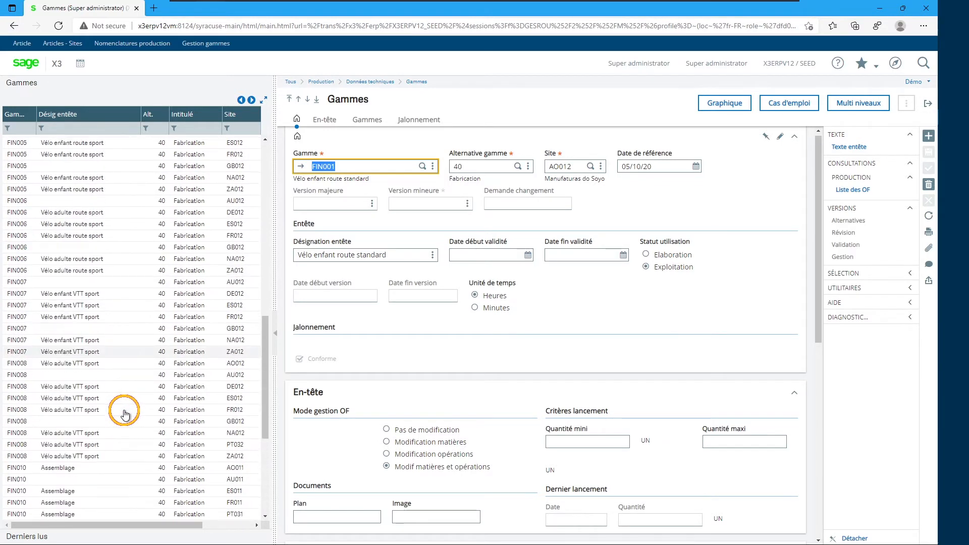
scroll(123, 412, up, 2)
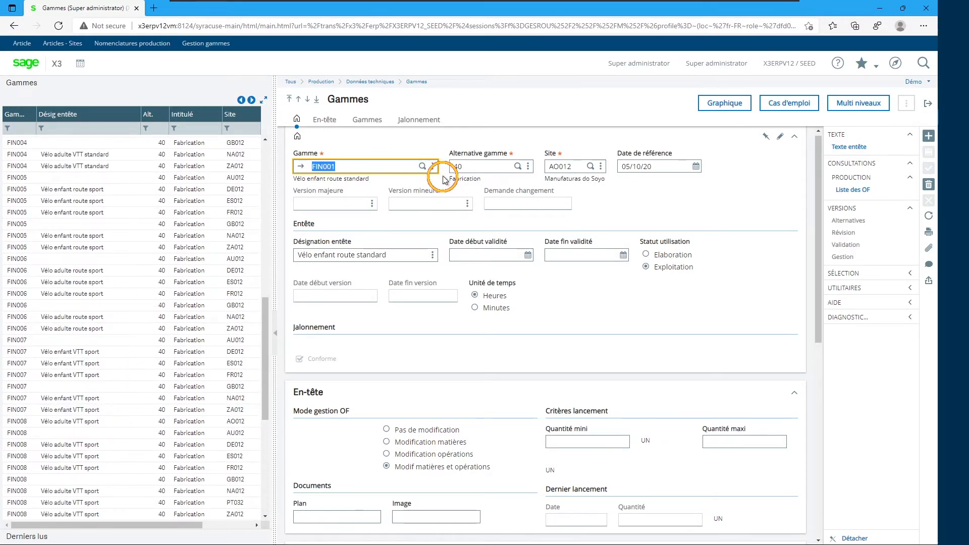
drag(268, 170, 130, 173)
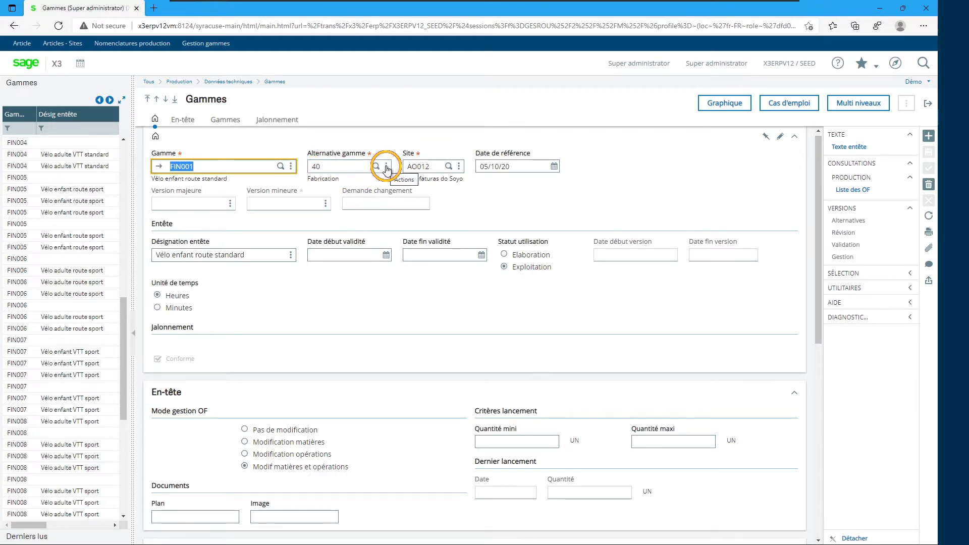
- Open the definition of routing alternative 40, enable its RCCP usage, and close it
click(387, 167)
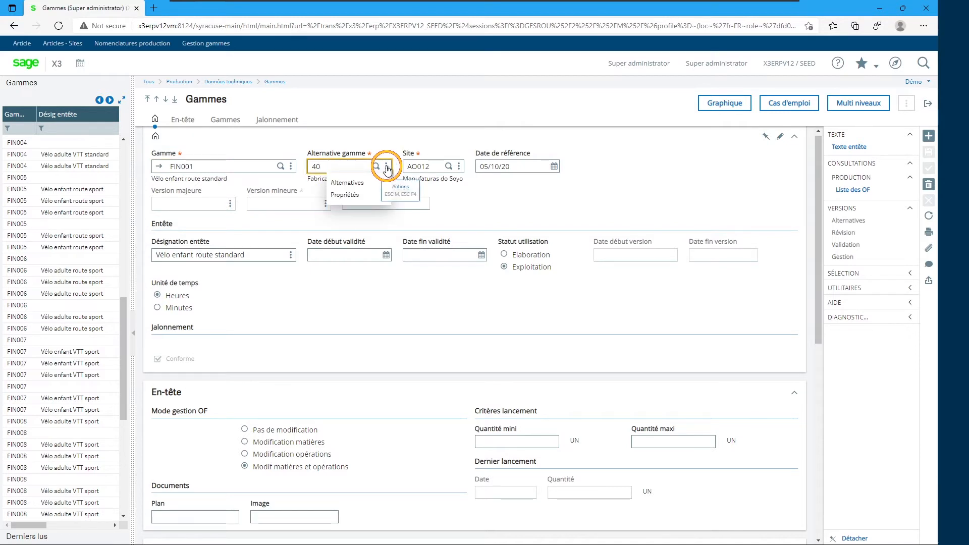
click(354, 183)
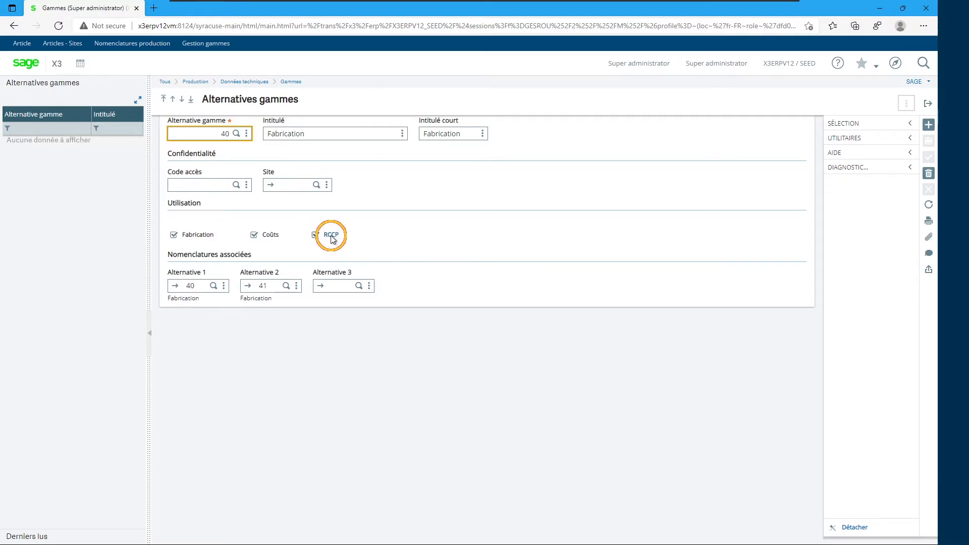
click(315, 235)
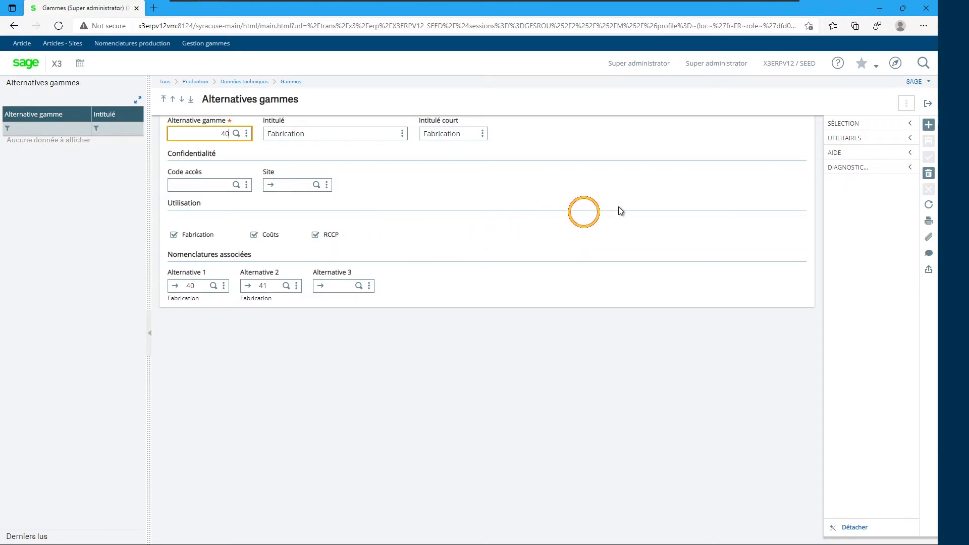
click(928, 106)
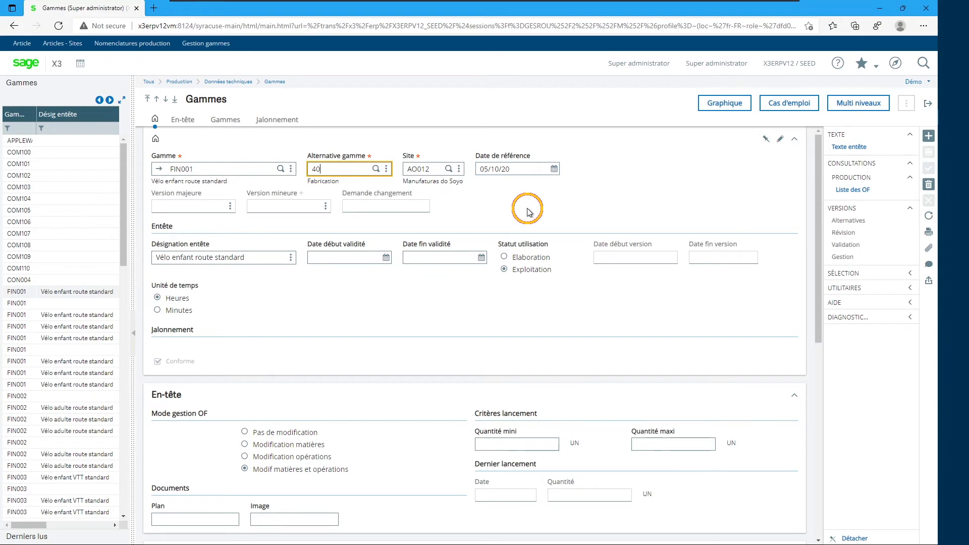
- Review the operations and scheduling lines of the FIN001 routing
scroll(530, 211, down, 3)
scroll(530, 211, down, 3)
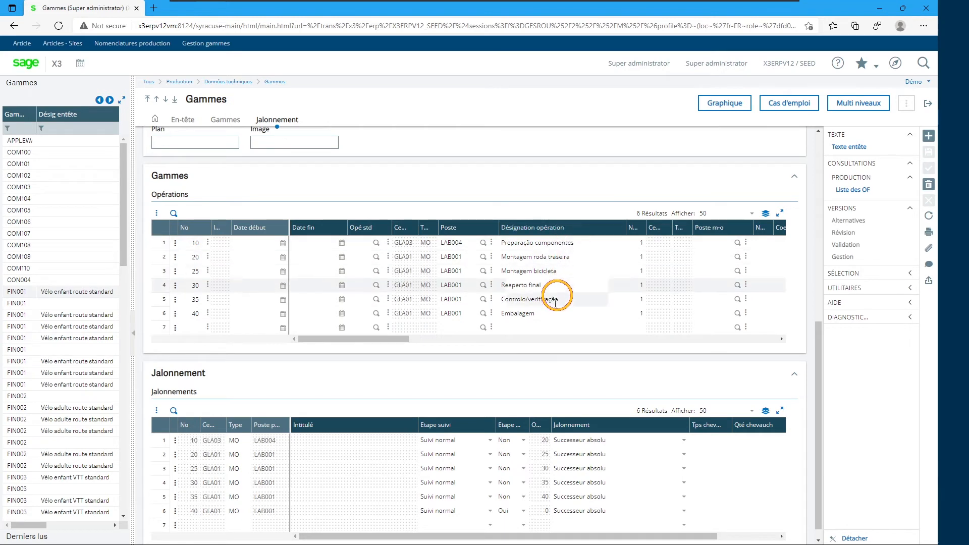
scroll(552, 310, up, 7)
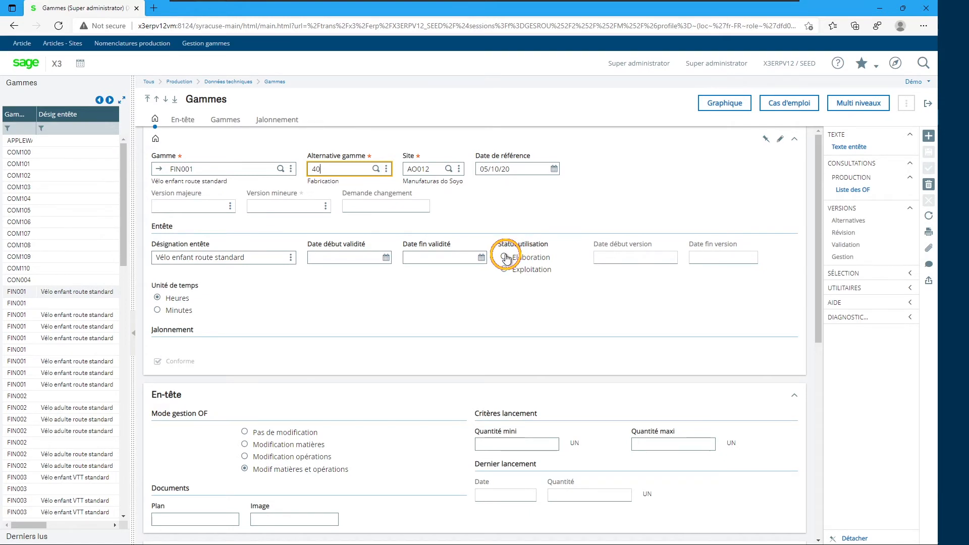
click(503, 270)
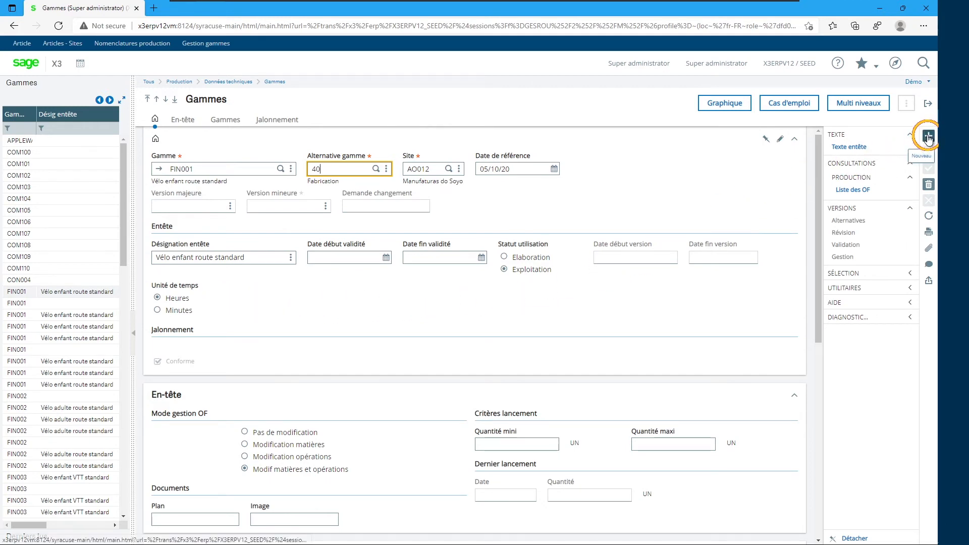
- Try to create a new routing for FIN001 with alternative 43 at site FR012
click(927, 136)
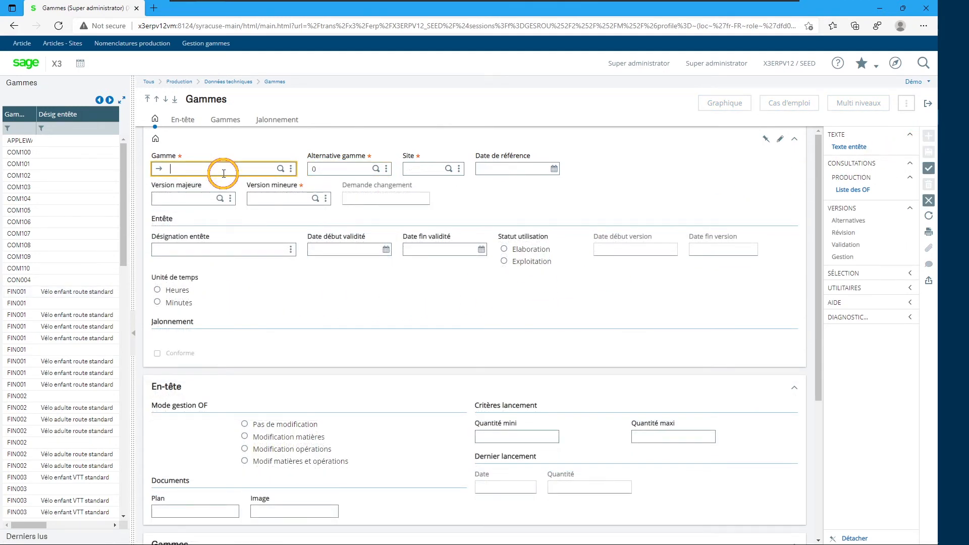
text(FIN001)
key(Tab)
text(43)
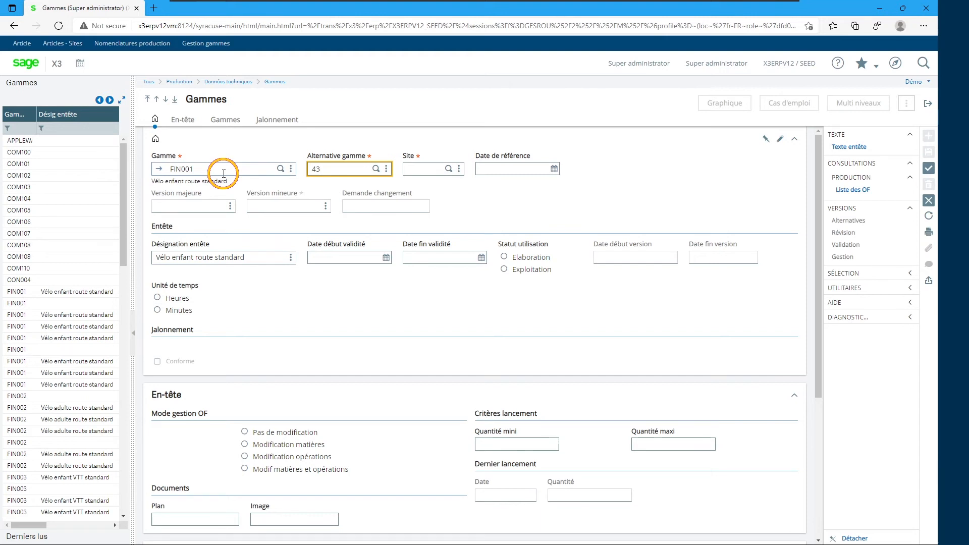
key(Tab)
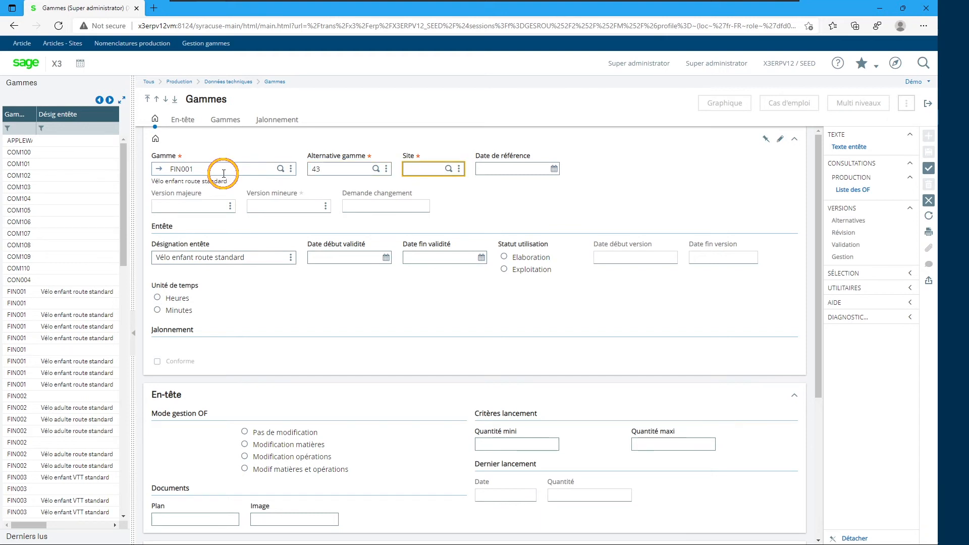
text(FR012)
key(Tab)
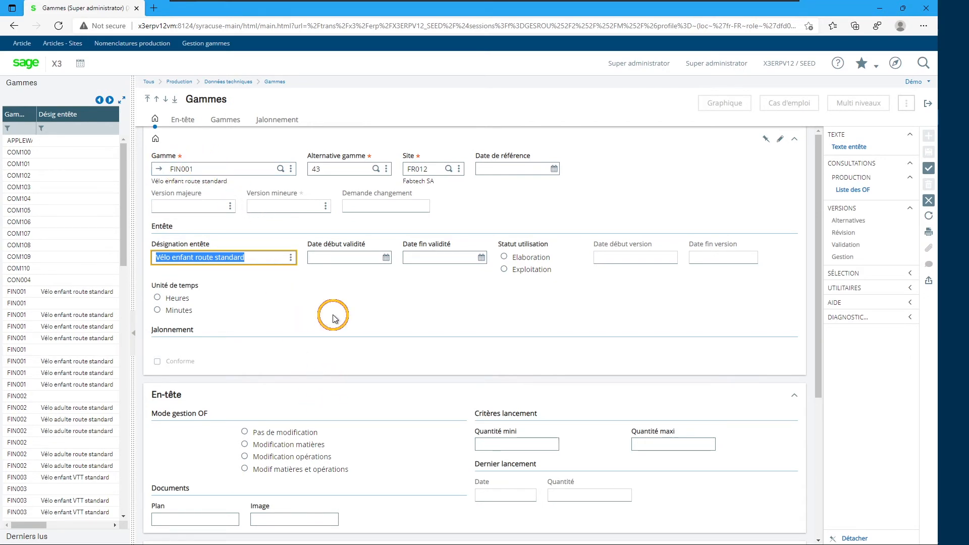
key(Tab)
key(Tab)
key(Tab)
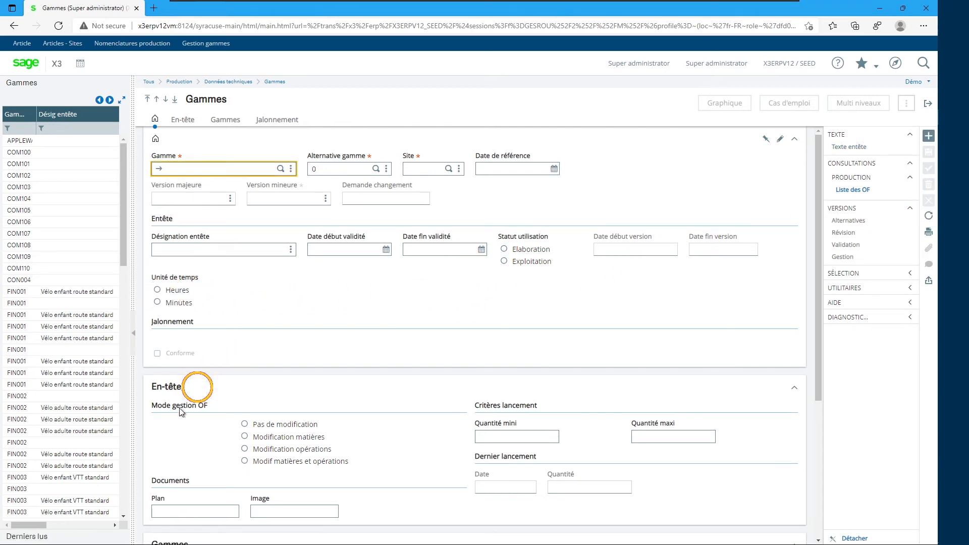
- Open the FIN005 routing at site FR012 from the recently viewed records
click(33, 539)
drag(133, 318, 257, 277)
click(220, 221)
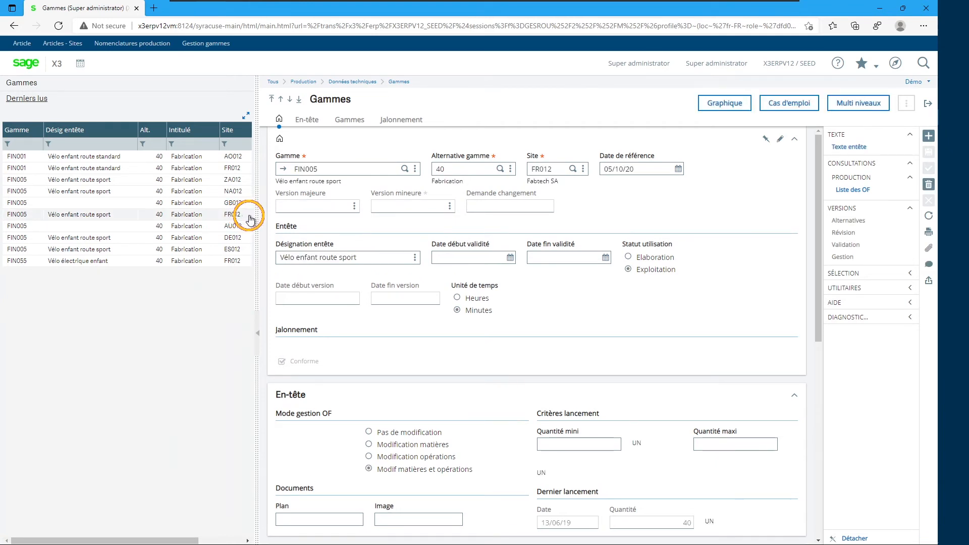
drag(256, 214, 128, 214)
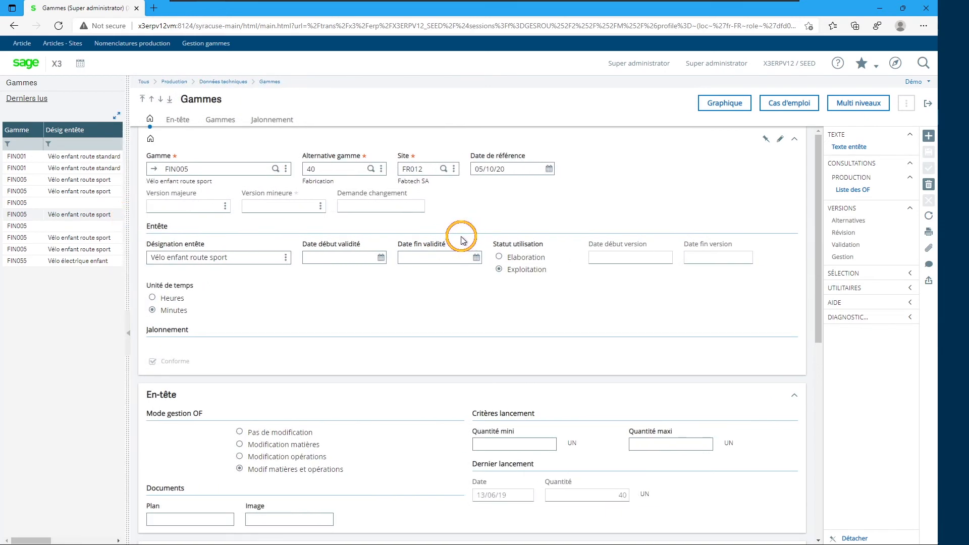
- Review the FIN005 routing's header settings and its list of operations
scroll(428, 335, down, 2)
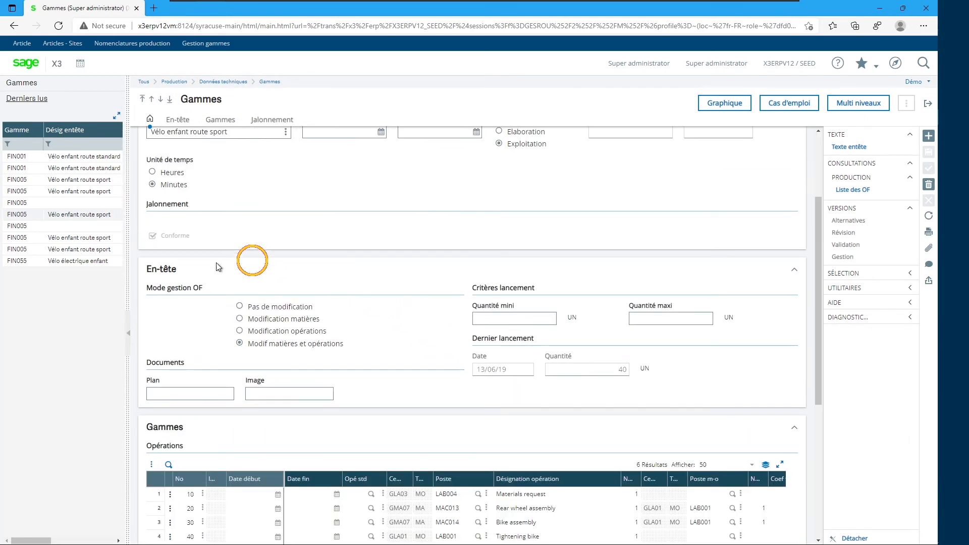
scroll(372, 277, down, 4)
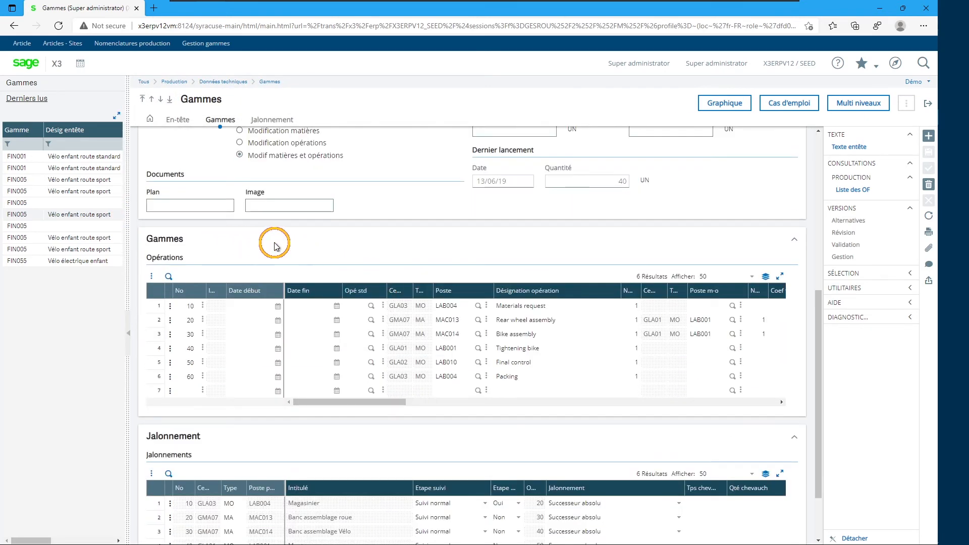
scroll(402, 320, up, 5)
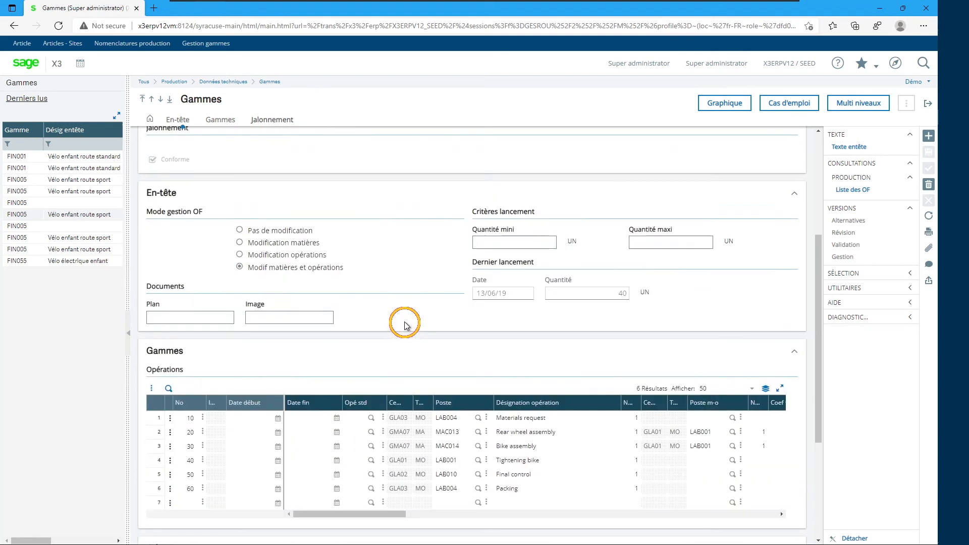
scroll(407, 324, up, 2)
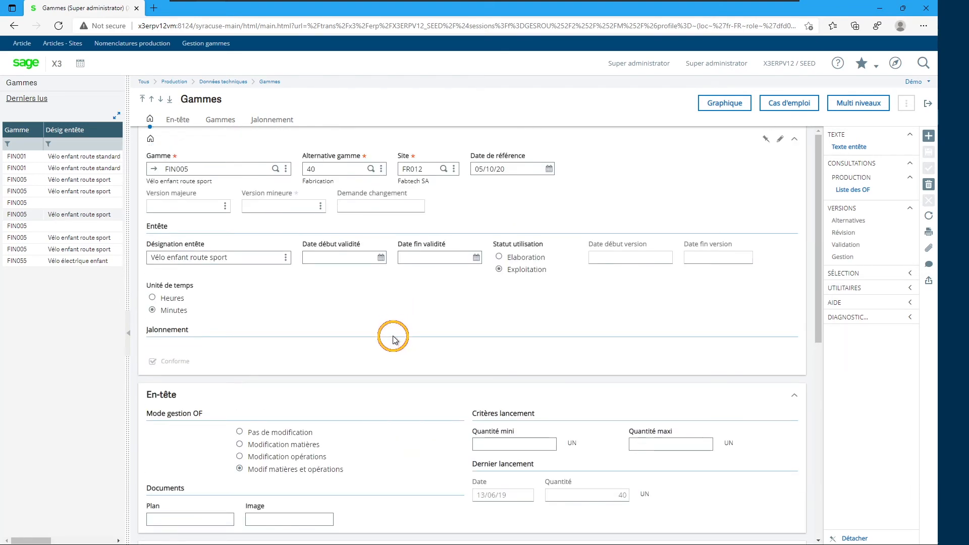
scroll(392, 362, down, 2)
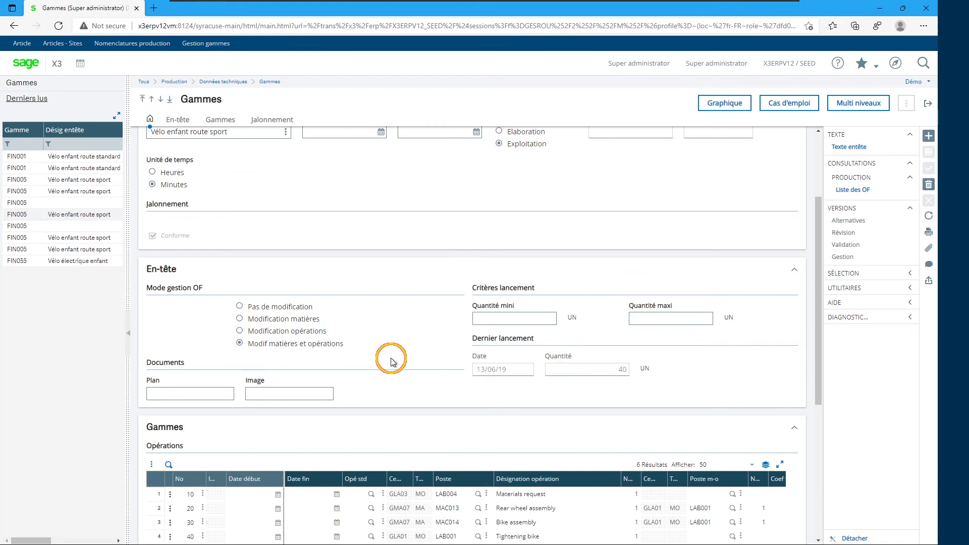
scroll(398, 332, down, 2)
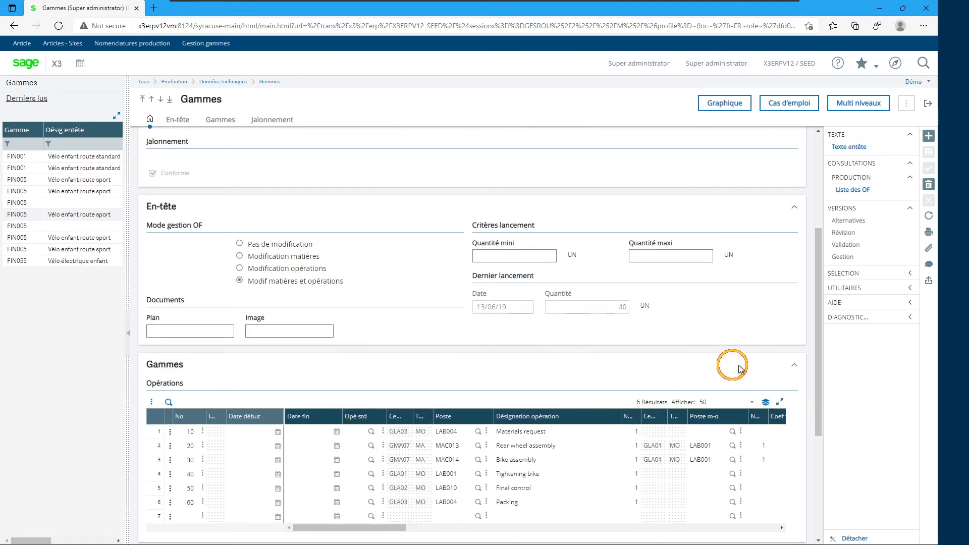
- Collapse and re-expand the routing form's sections to examine the header's production order settings
click(795, 372)
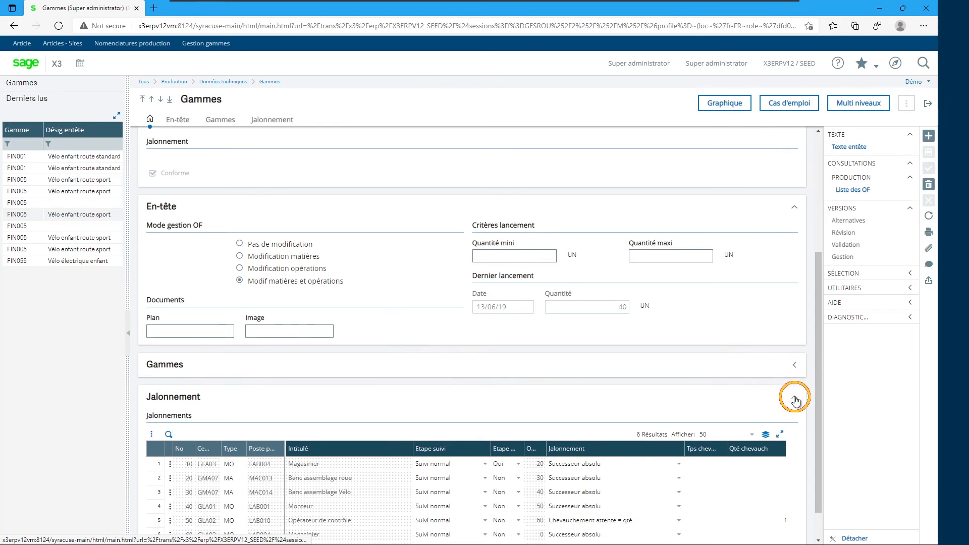
scroll(796, 394, up, 2)
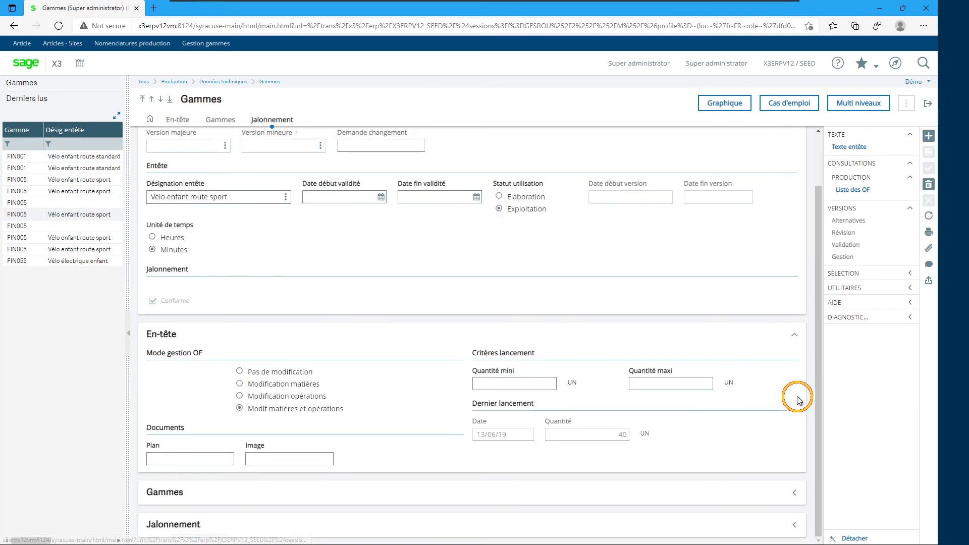
click(795, 338)
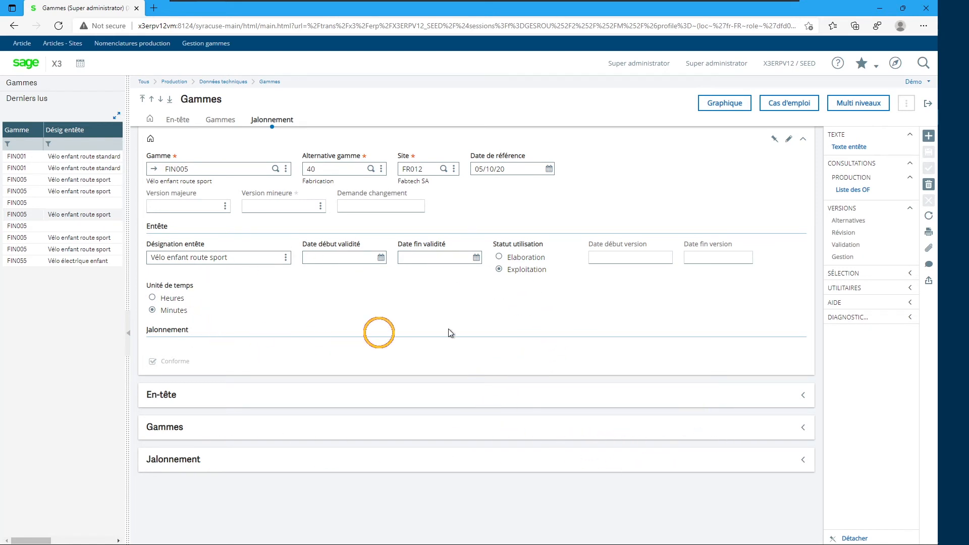
click(807, 401)
scroll(702, 331, down, 2)
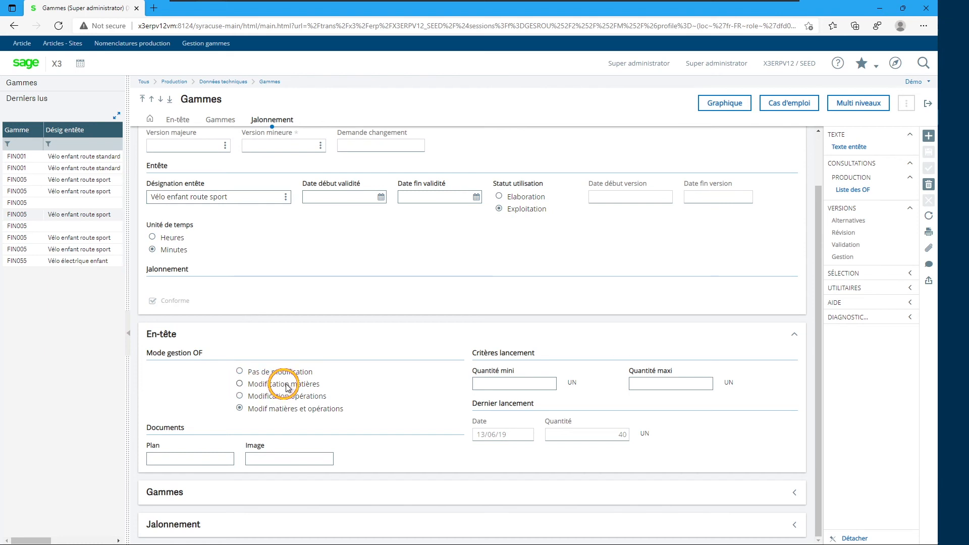
- Switch the production order management mode through Modification matières and Modification opérations back to Modif matières et opérations
click(240, 384)
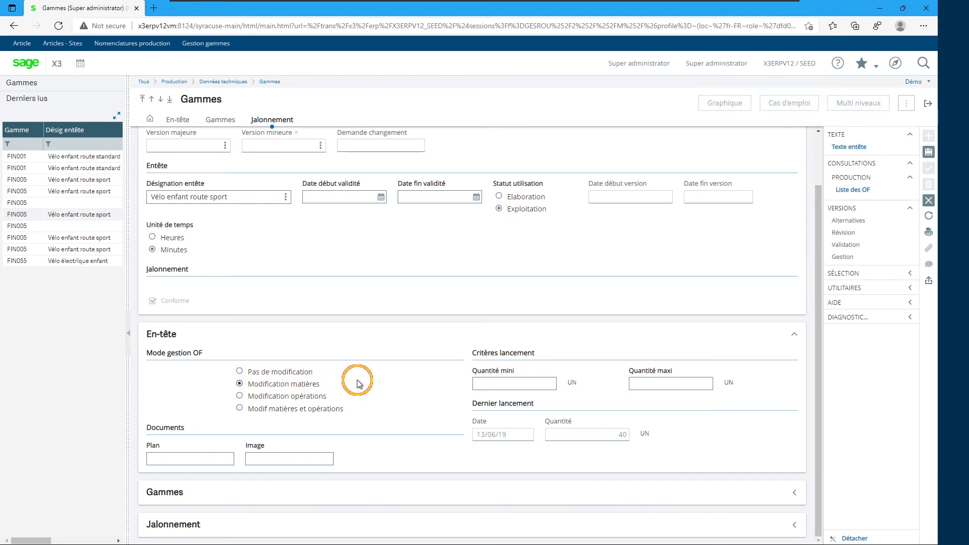
click(240, 396)
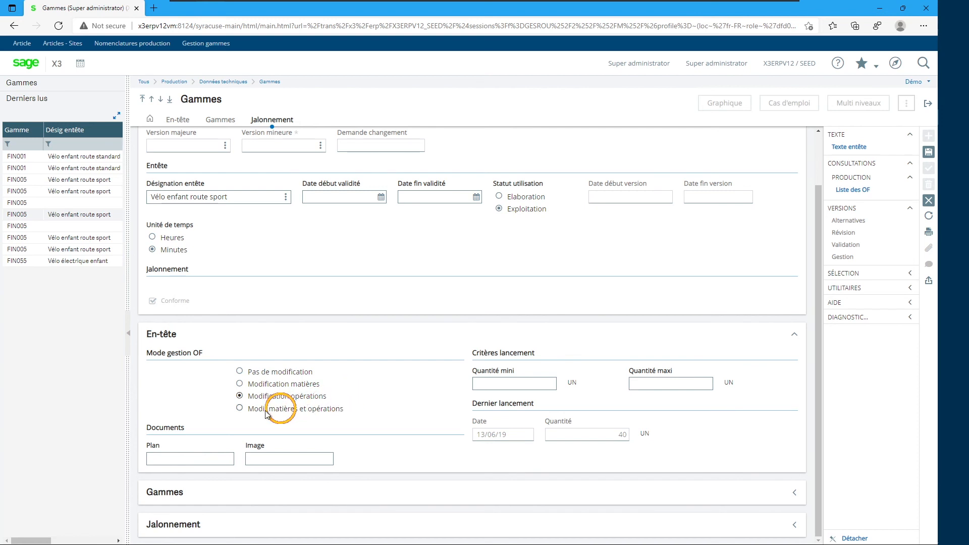
click(241, 409)
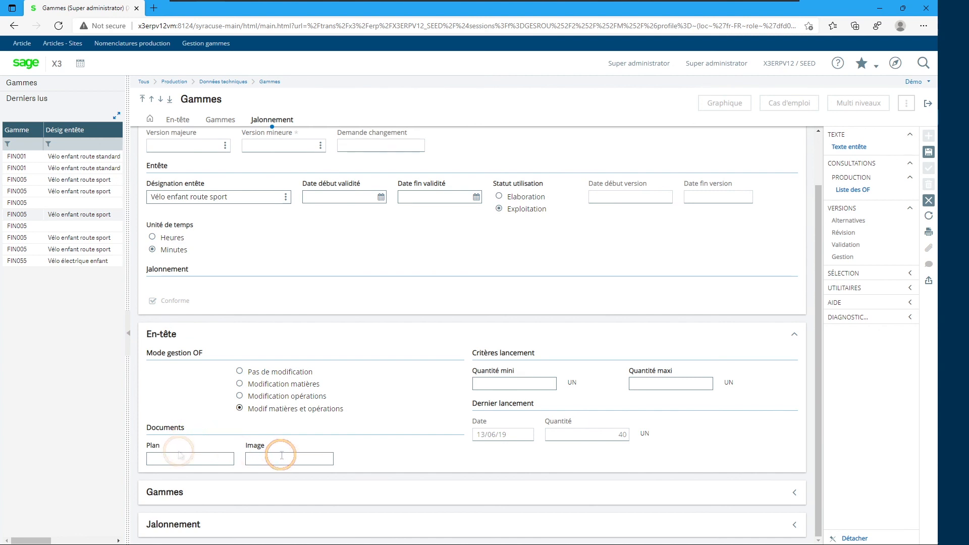
- Start entering a plan document in the header's Plan field
click(210, 457)
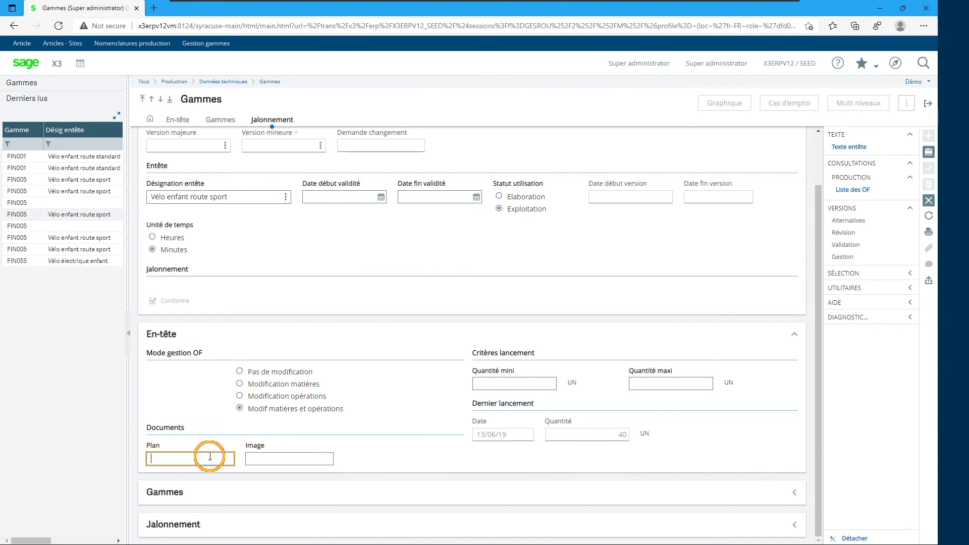